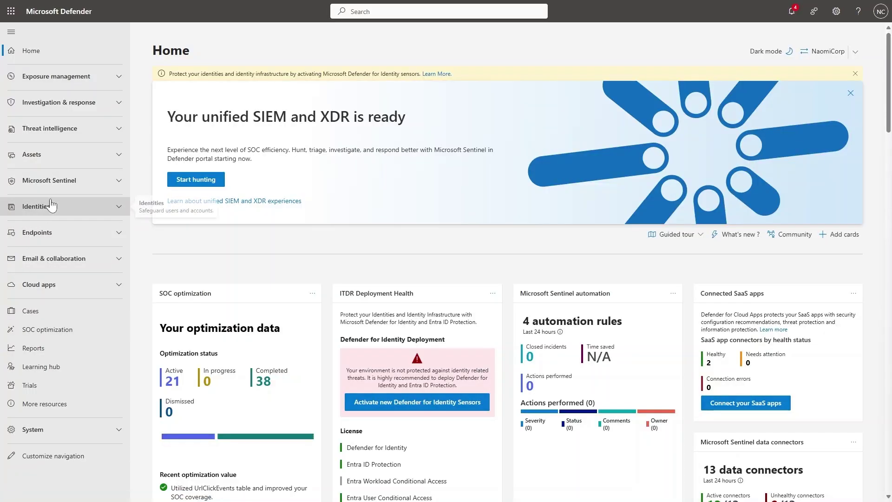
Navigate to Microsoft Sentinel > Content management > Community to view research insights and blogs.
left_click(56, 183)
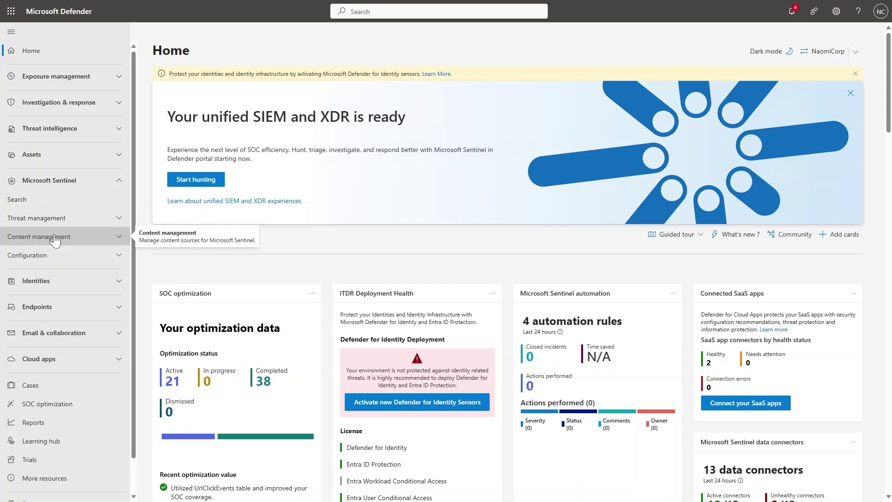
left_click(56, 240)
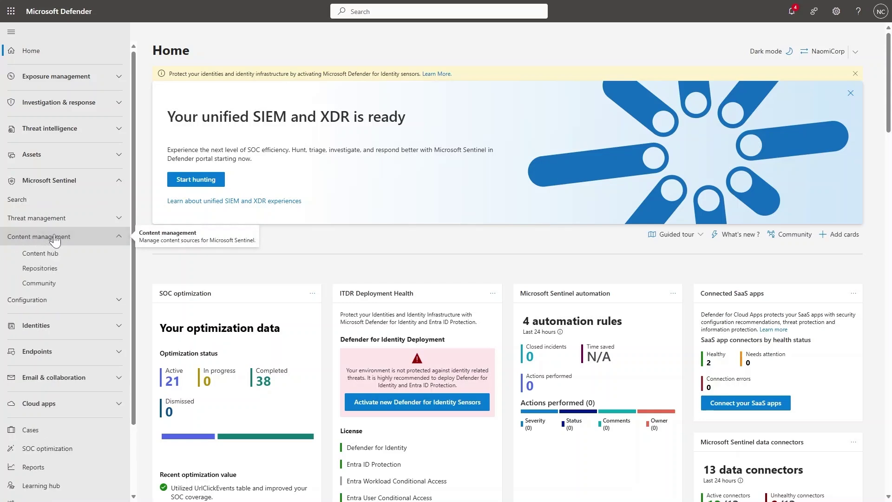
left_click(57, 287)
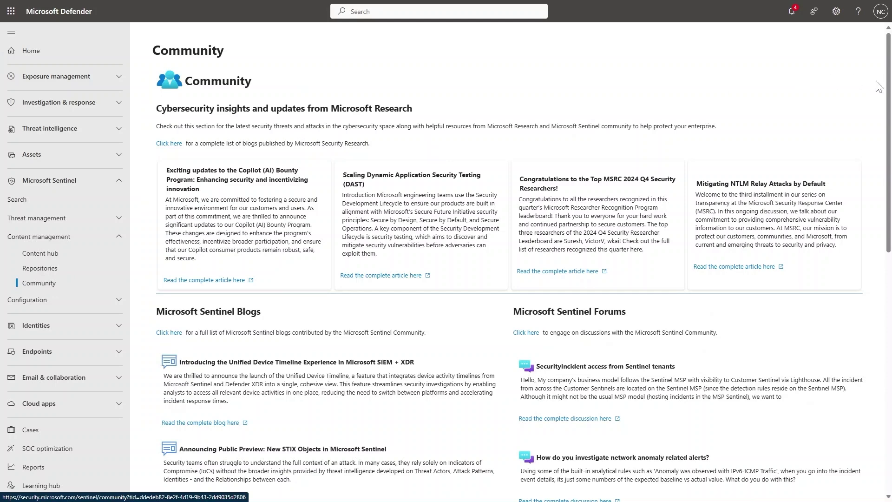
scroll(879, 86, "down", 3)
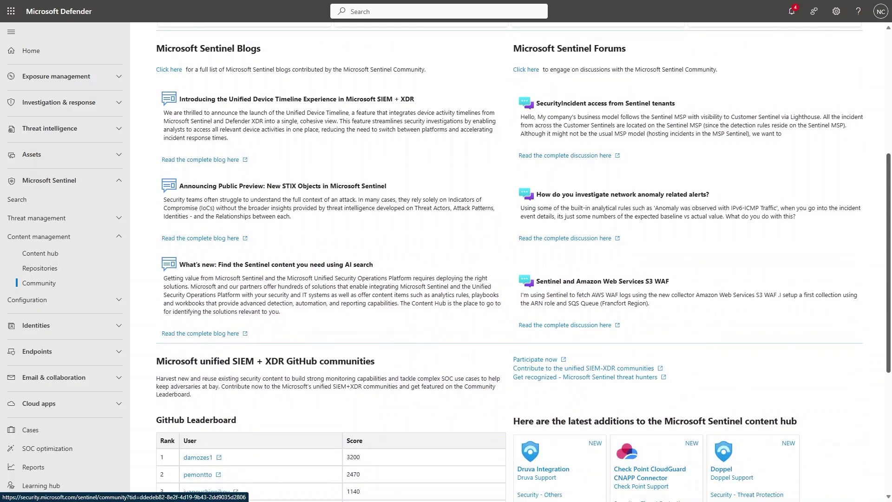
scroll(430, 273, "down", 3)
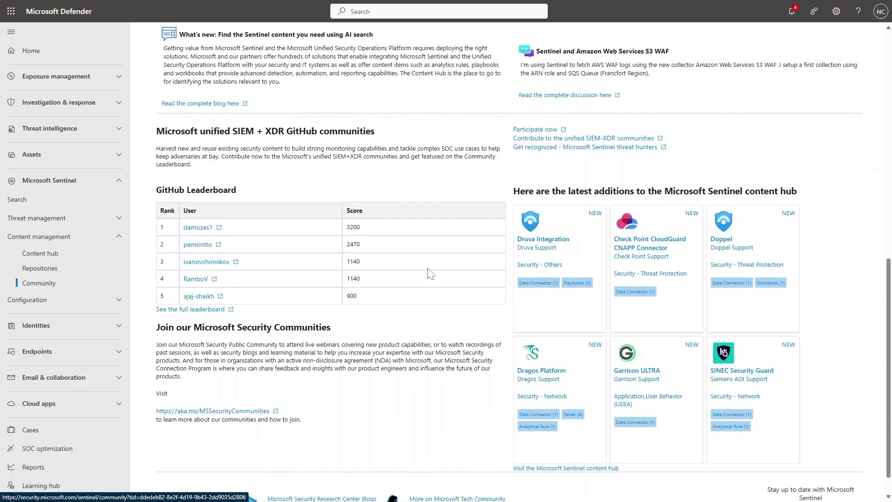
In the Content hub, filter solutions to Status 'Update available' only.
left_click(77, 258)
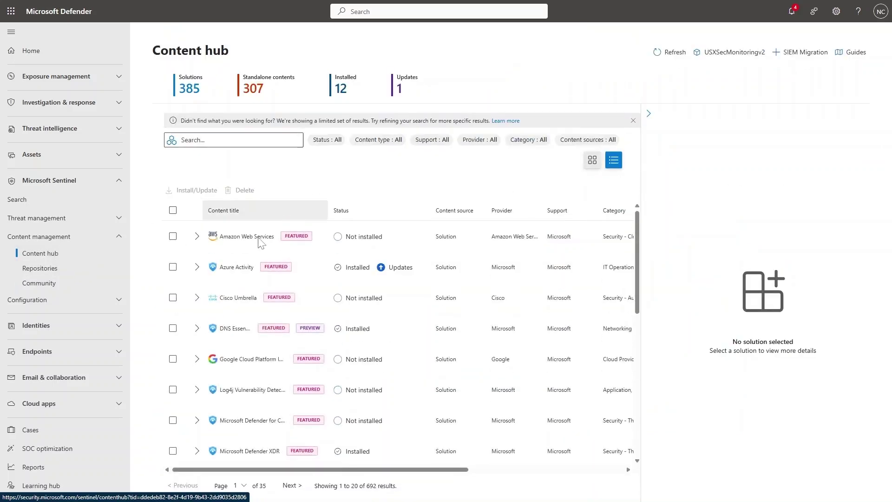
left_click(255, 239)
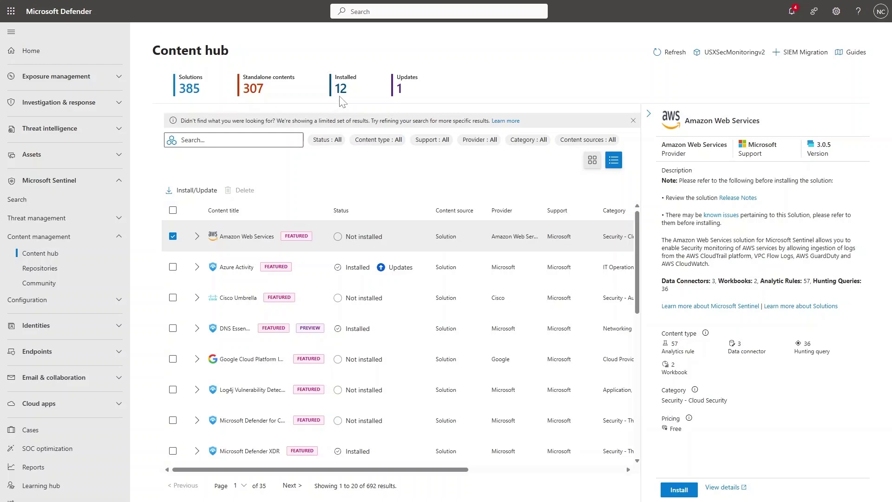
left_click(335, 142)
left_click(326, 202)
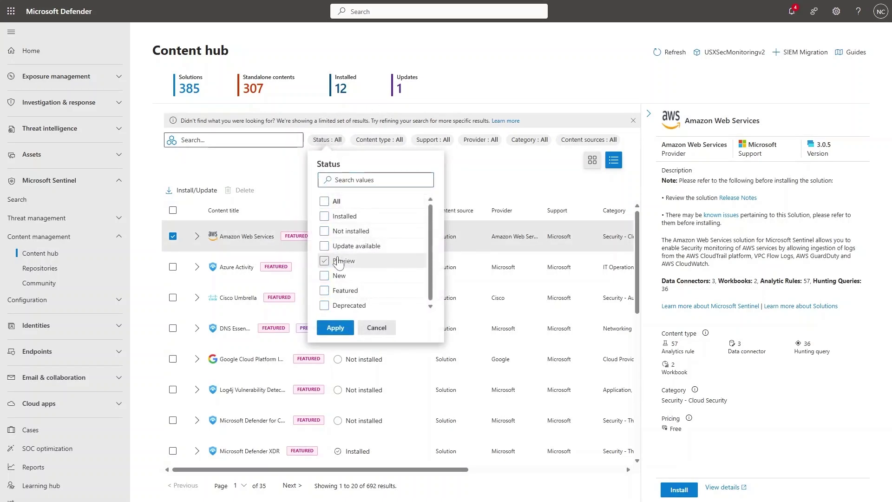
left_click(336, 260)
left_click(335, 327)
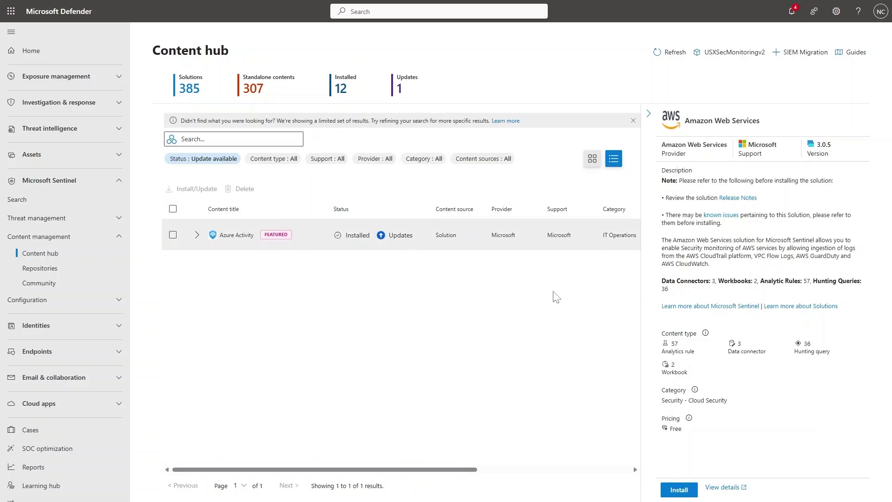
Select the Azure Activity solution and go to its Manage page.
left_click(563, 241)
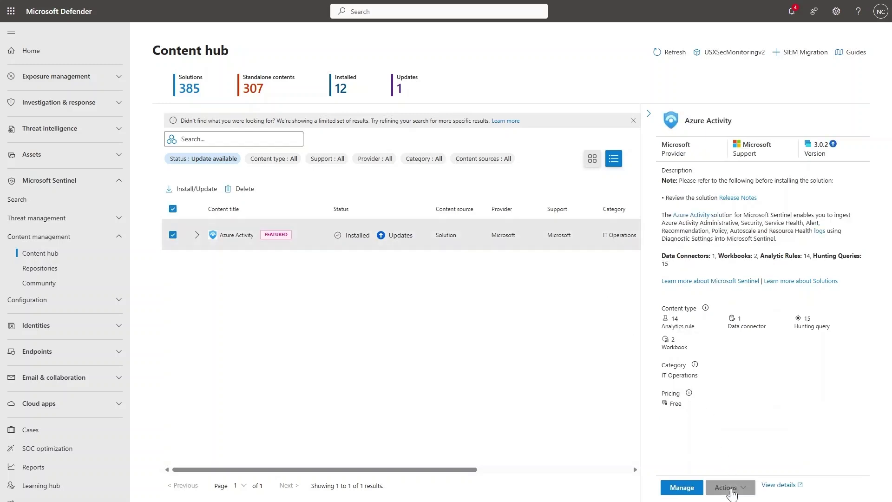
left_click(728, 487)
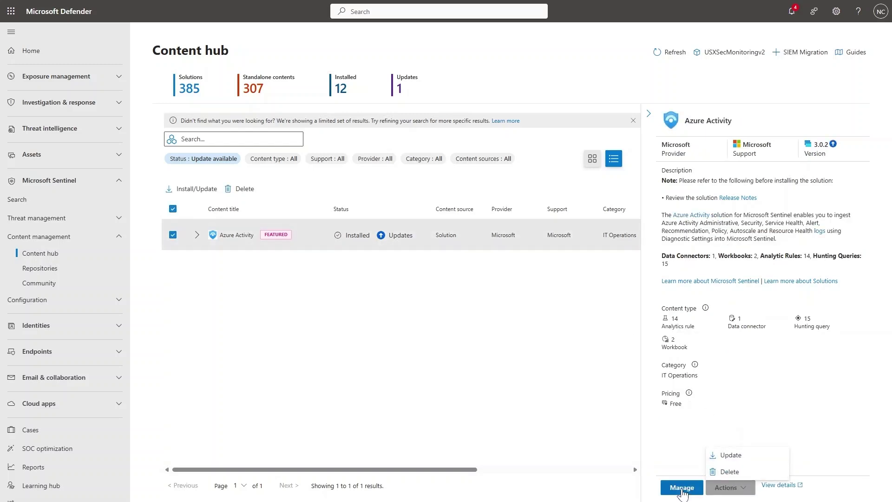
left_click(682, 488)
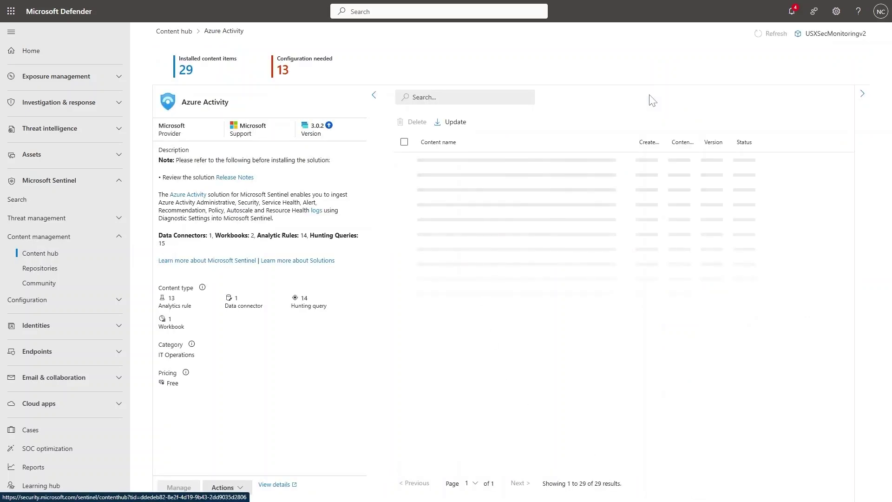
scroll(857, 223, "down", 1)
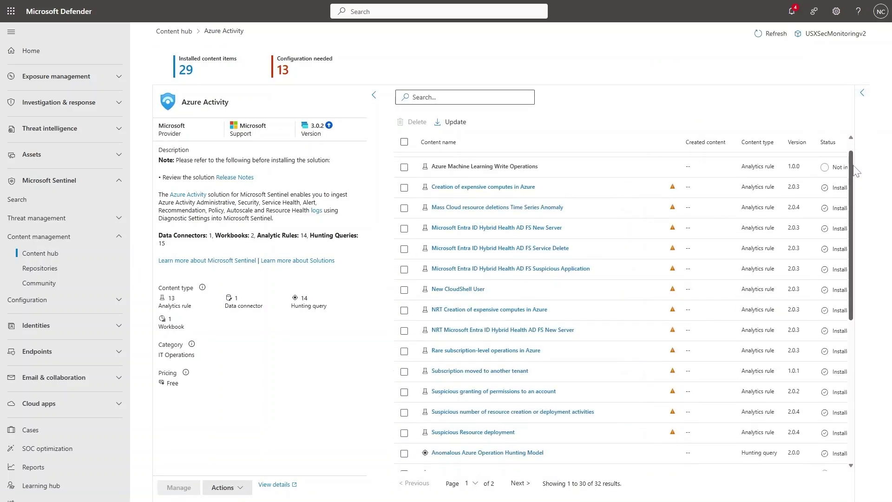
scroll(860, 228, "down", 4)
scroll(860, 228, "down", 2)
scroll(860, 259, "down", 3)
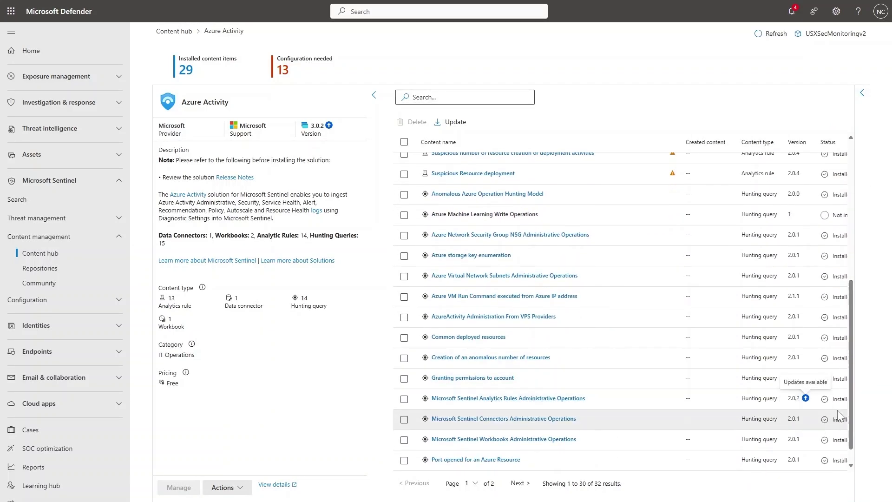
scroll(853, 426, "up", 3)
scroll(611, 353, "up", 2)
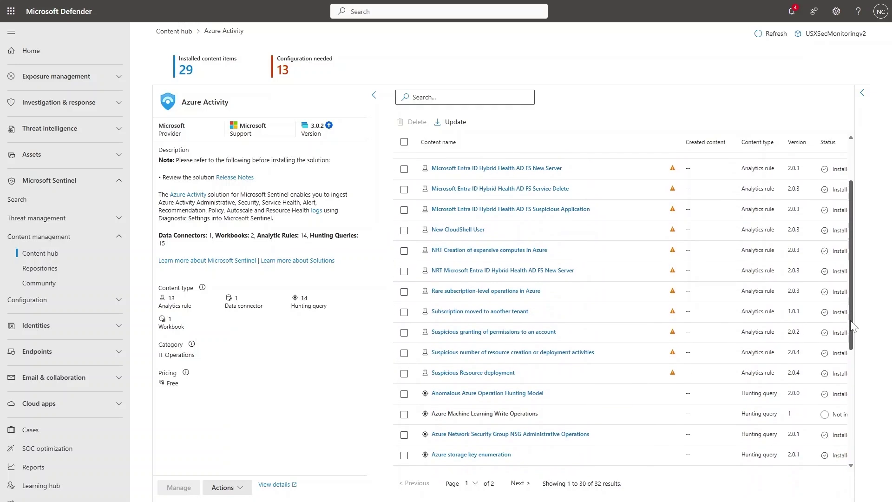
Review 'Rare subscription-level operations in Azure' and update Azure Activity to version 3.0.3.
left_click(590, 295)
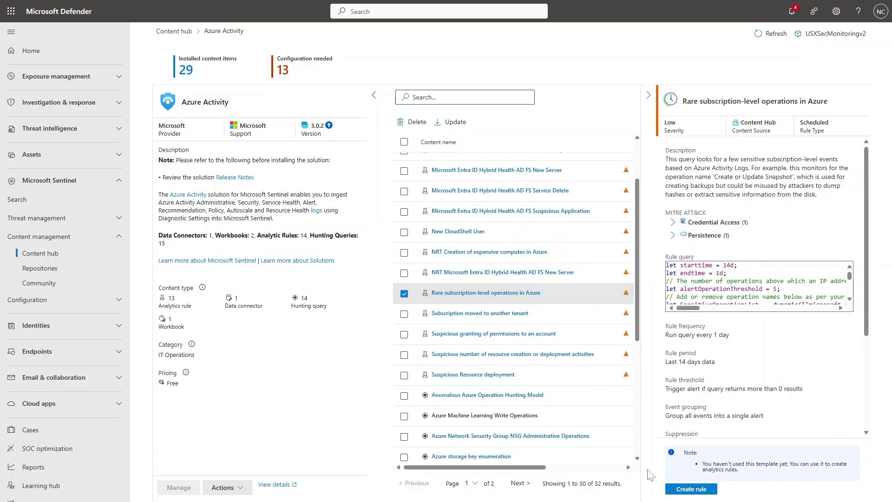
left_click(229, 488)
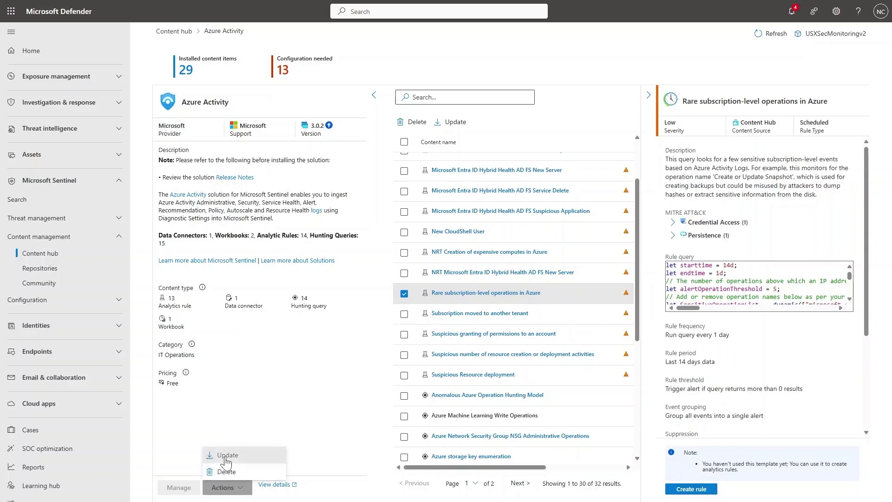
left_click(226, 457)
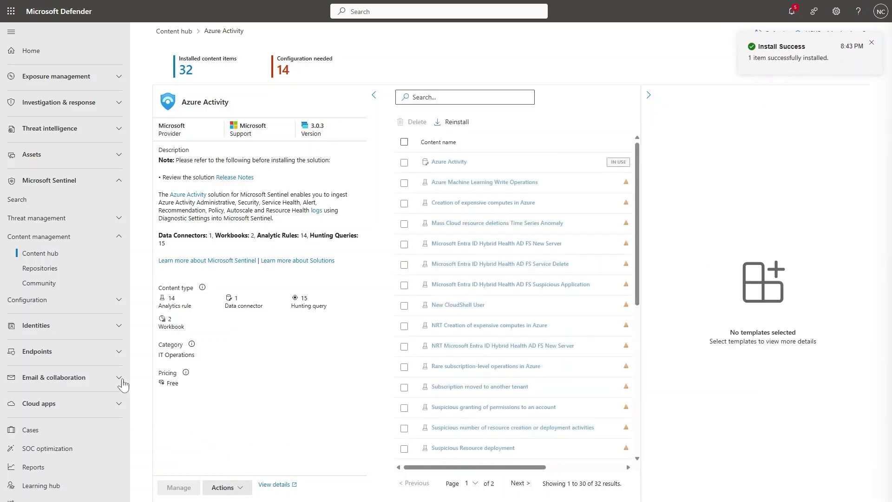
Go to Sentinel Repositories and start a new deployment connection.
left_click(26, 272)
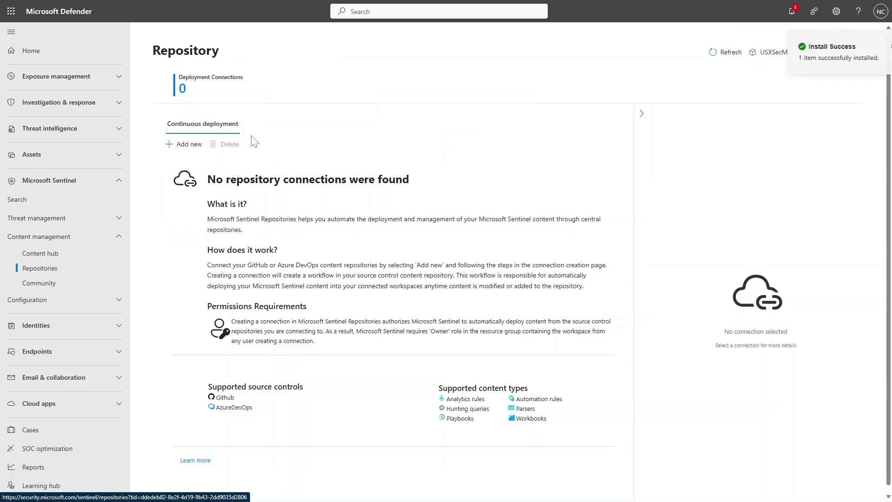
left_click(184, 144)
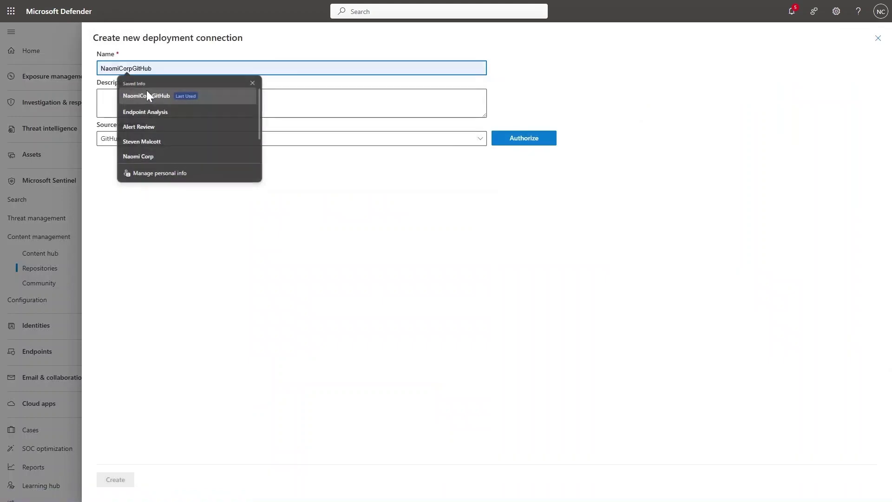
Name the connection, keep GitHub source control, authorize, and choose the repository on branch main-sentinel-deployment.
left_click(146, 95)
key("Tab")
type("Github ci c")
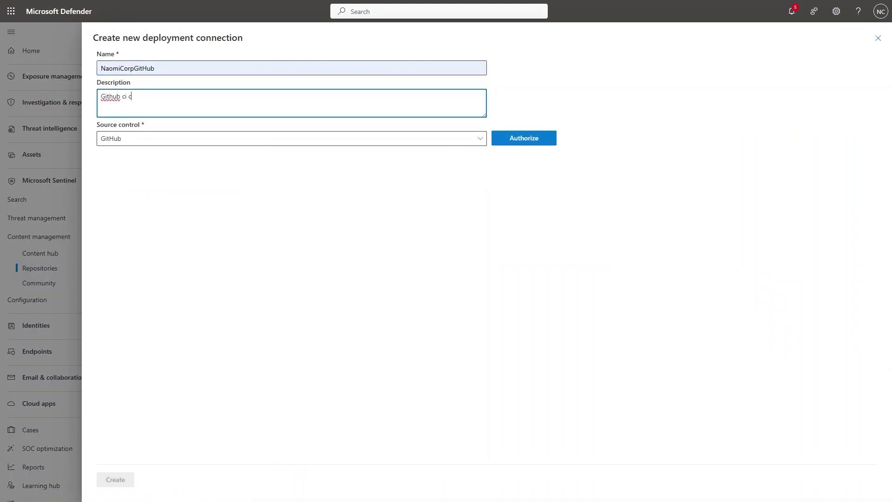
type("d for analytic rules")
left_click(148, 143)
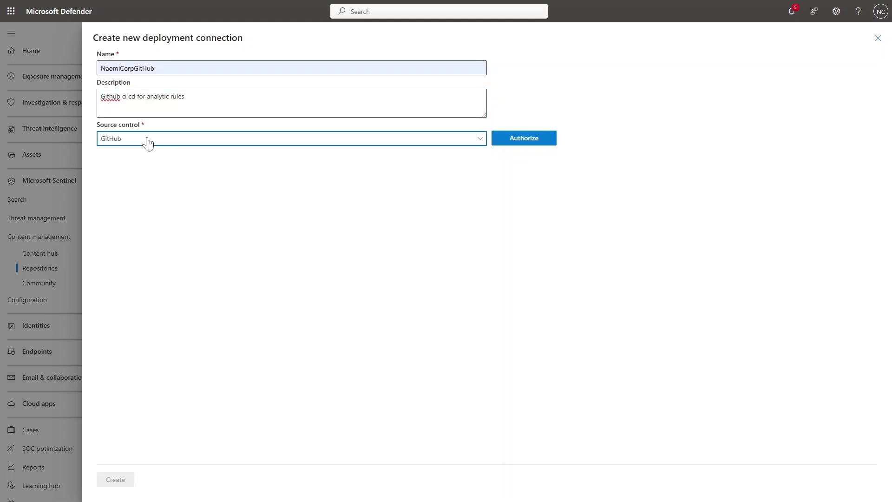
left_click(146, 141)
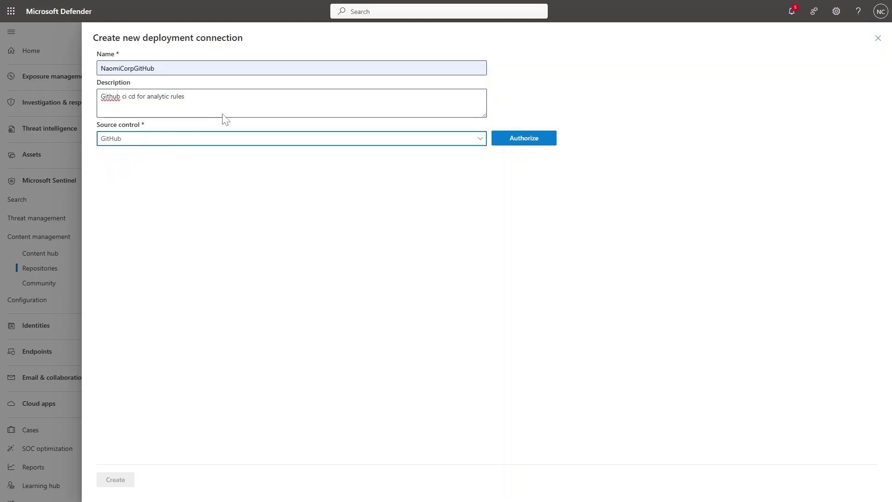
left_click(521, 139)
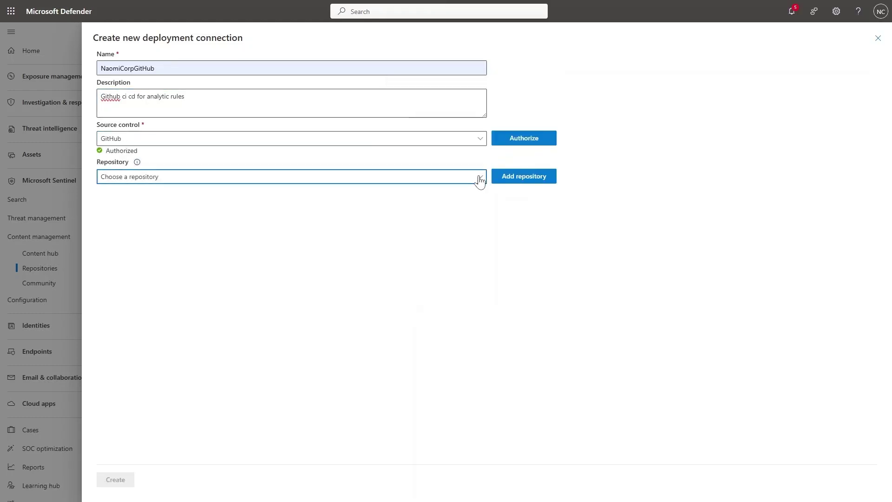
left_click(456, 205)
left_click(444, 235)
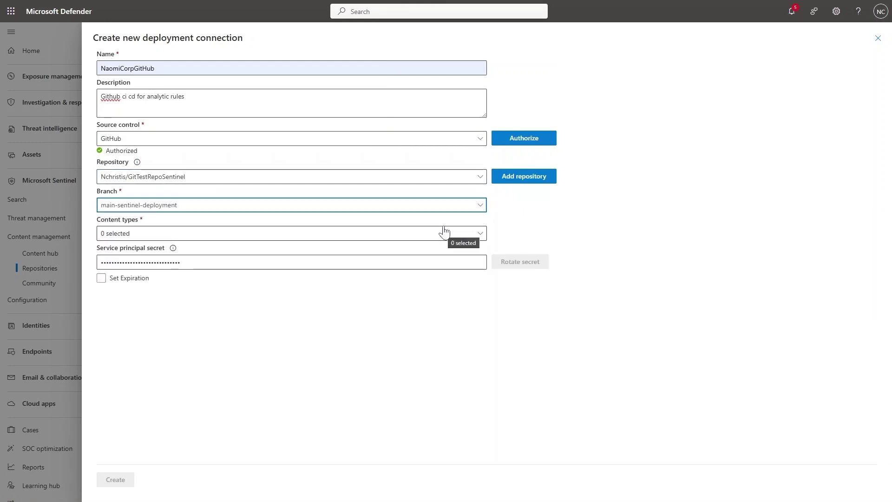
Select Analytics rules as the content type and create the deployment connection.
left_click(265, 234)
left_click(211, 252)
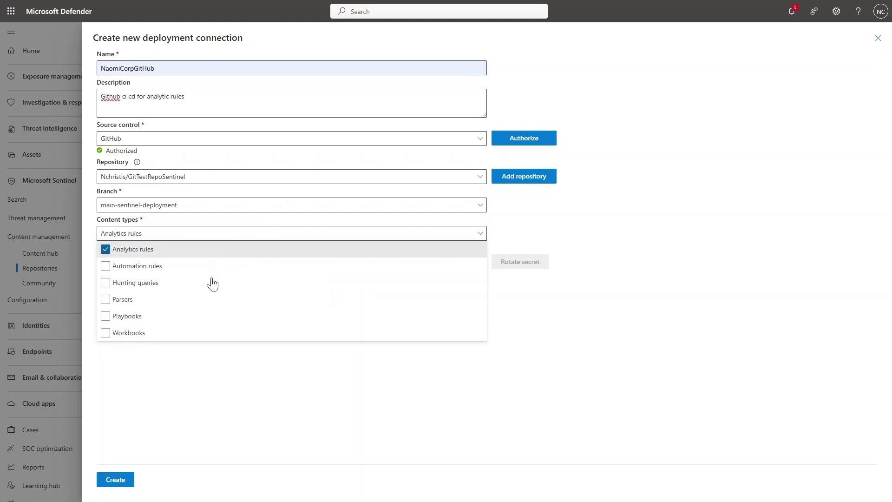
left_click(222, 400)
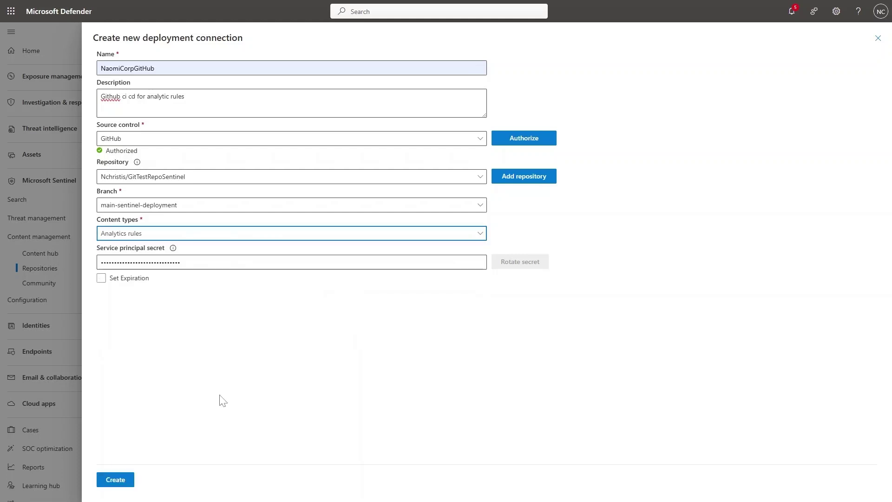
left_click(119, 480)
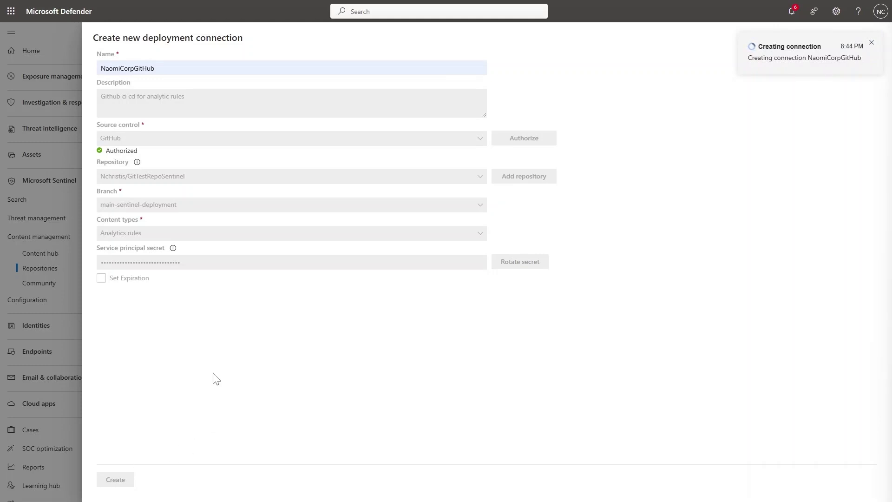
left_click(872, 44)
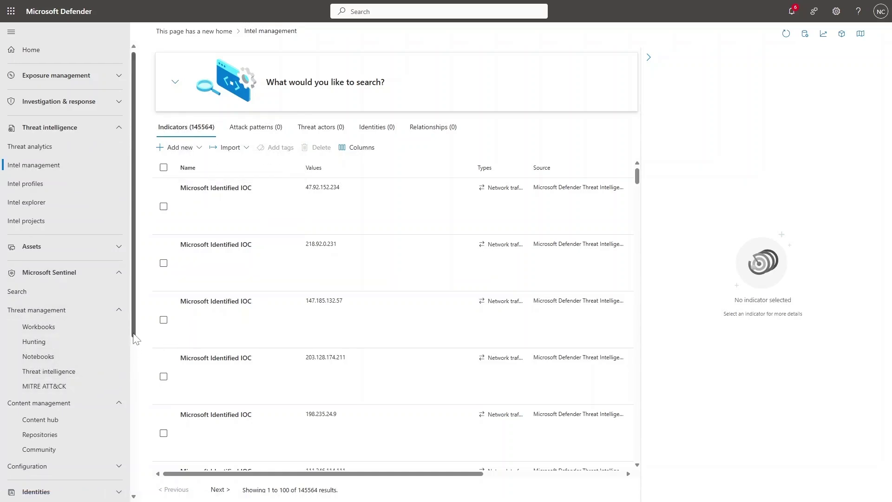
scroll(86, 415, "down", 2)
Return from Intel management to the Sentinel Content hub.
left_click(67, 421)
left_click(77, 377)
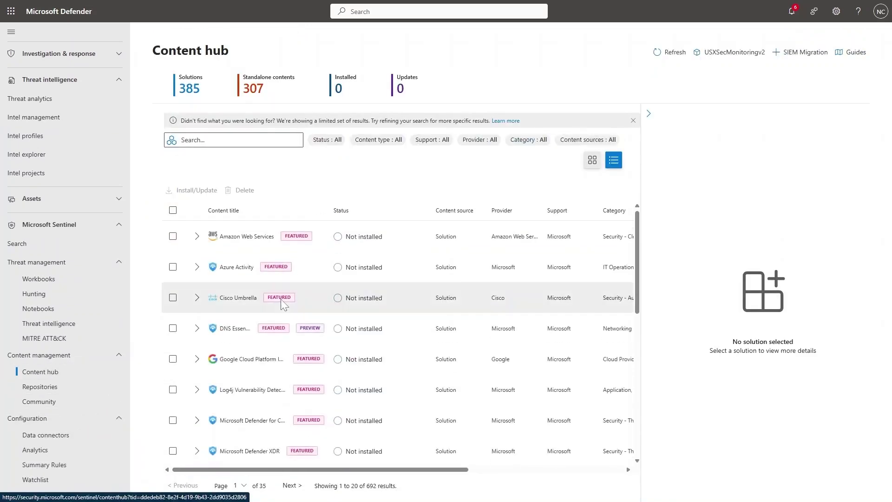
Search 'threat intell', view the Threat Intelligence solution's 64 installed items, then return to Intel management.
left_click(230, 139)
type("threat intell")
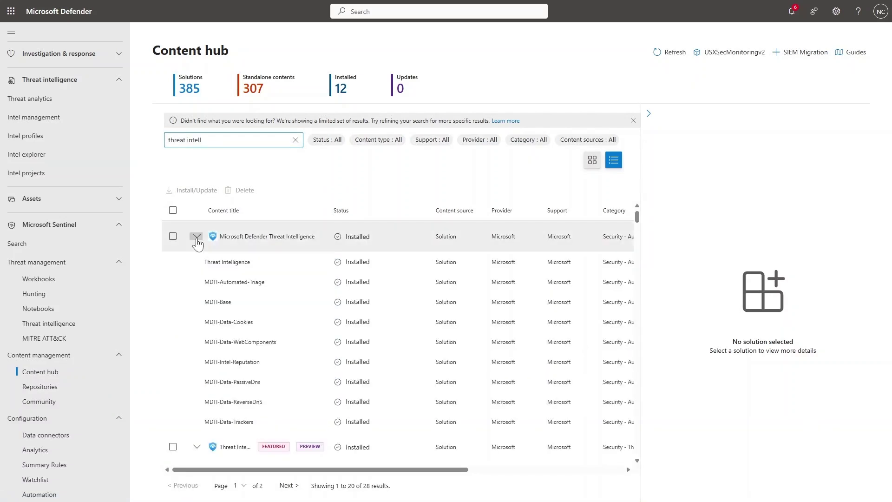
left_click(197, 237)
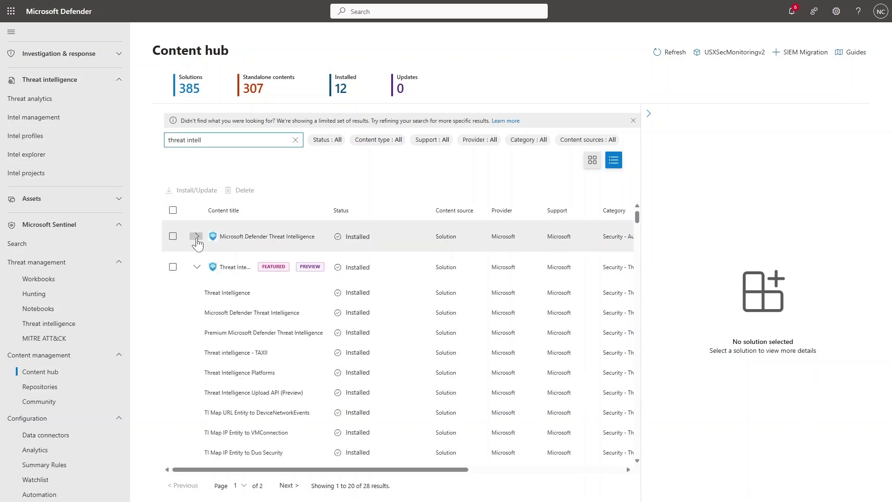
left_click(234, 273)
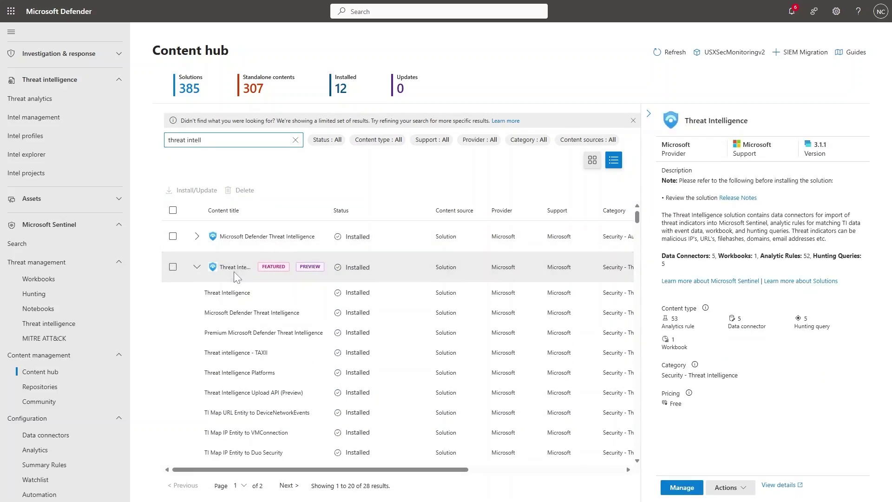
left_click(676, 489)
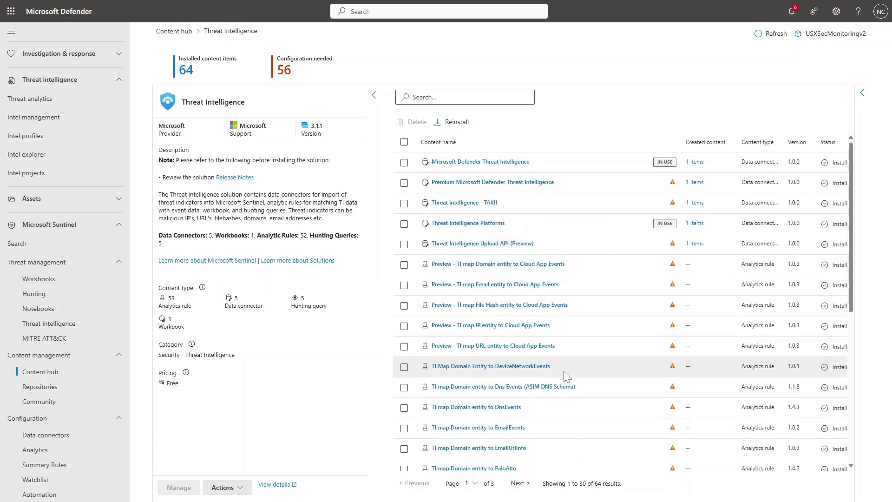
left_click(62, 119)
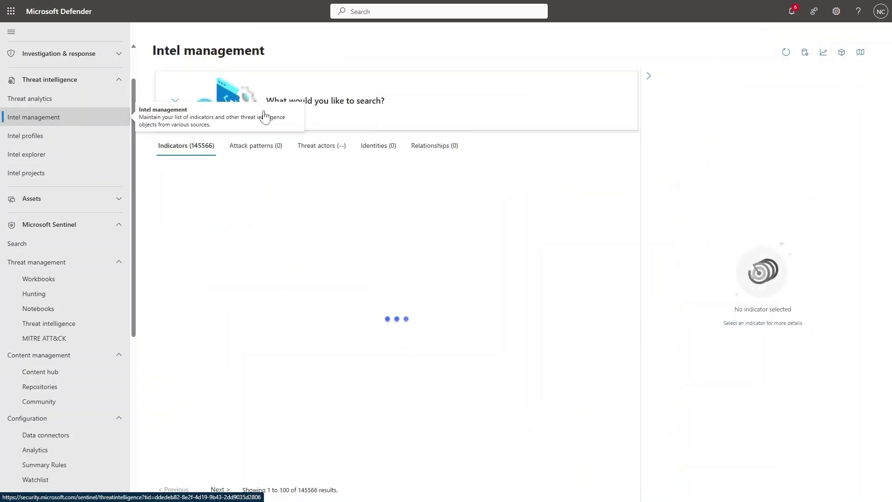
Start a new TI object of type Indicator, review its Source field, and discard the form.
left_click(180, 166)
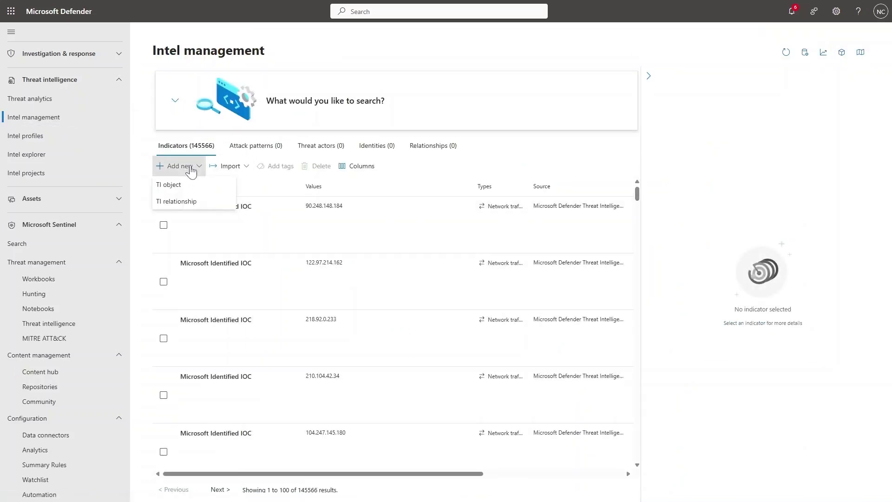
left_click(192, 189)
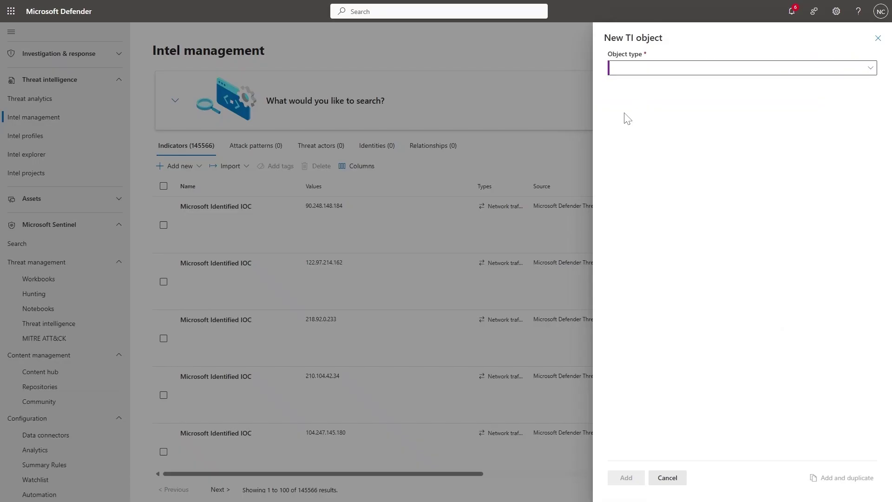
left_click(639, 68)
left_click(647, 89)
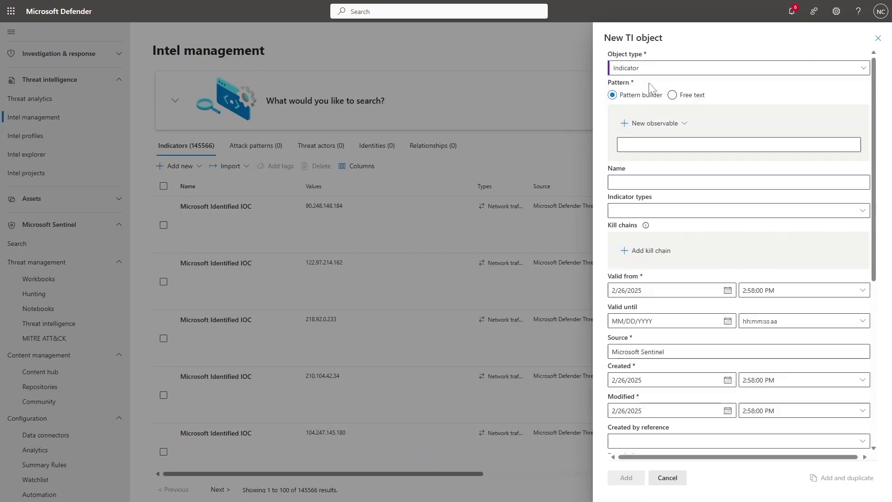
left_click(652, 352)
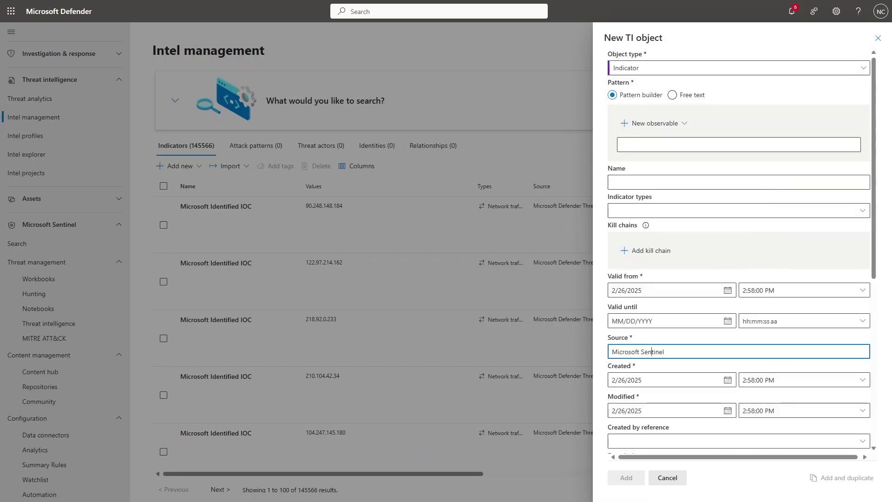
left_click(877, 38)
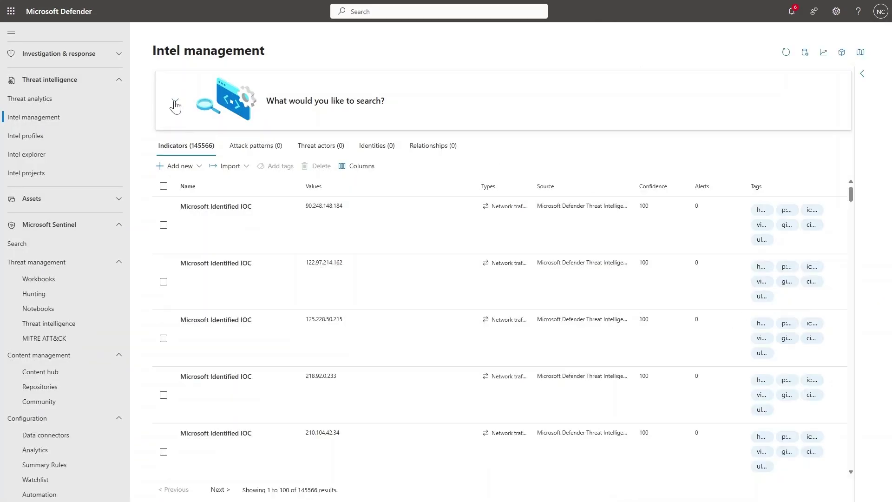
Expand the indicator search conditions panel.
left_click(175, 101)
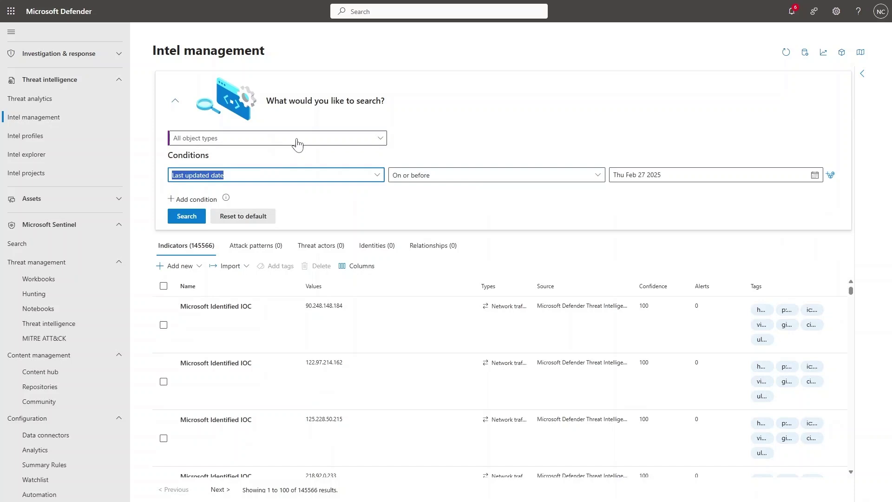
left_click(180, 7)
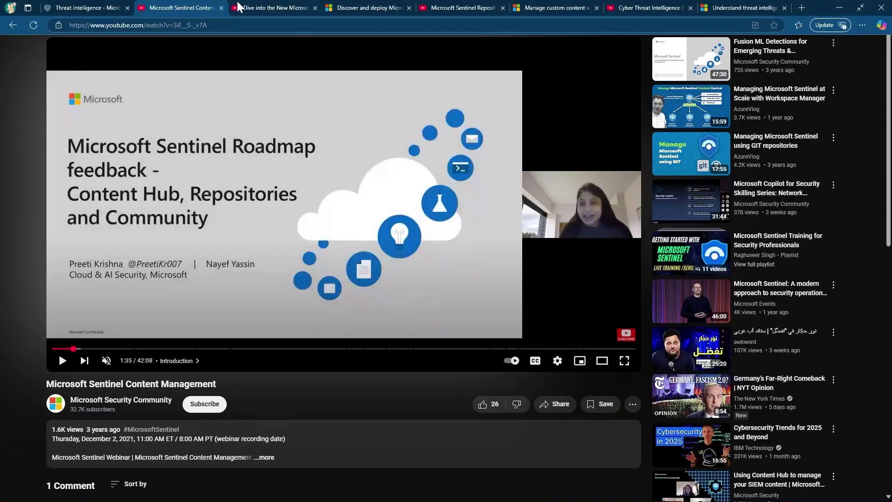